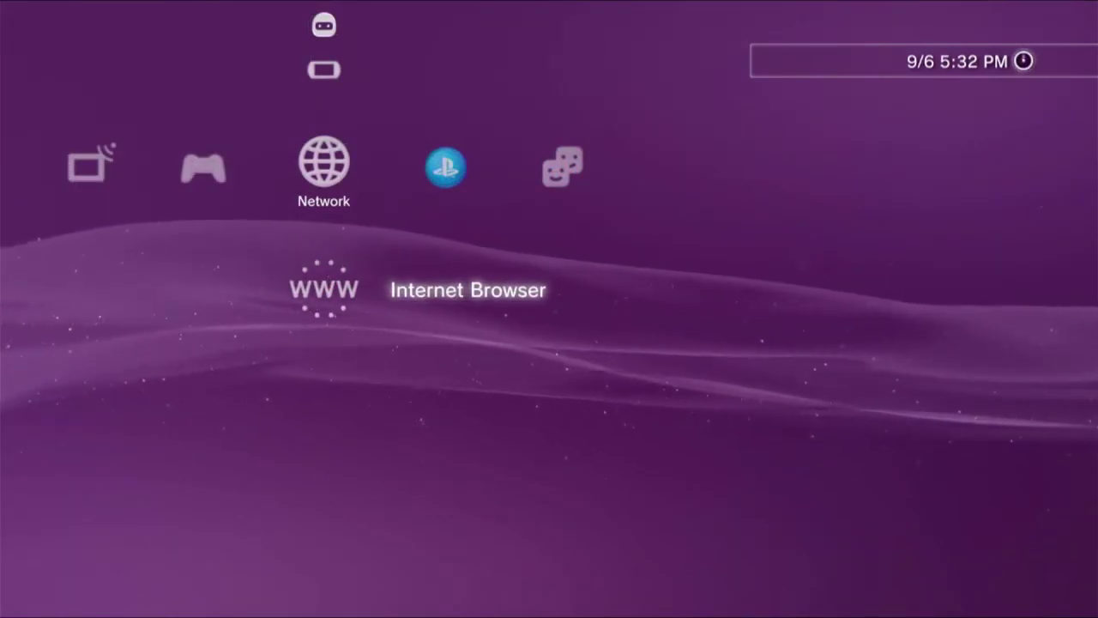
Launch the Internet Browser from the XMB Network column.
key(Return)
Turn Confirm Browser Close off in the browser's Tools settings.
key(t)
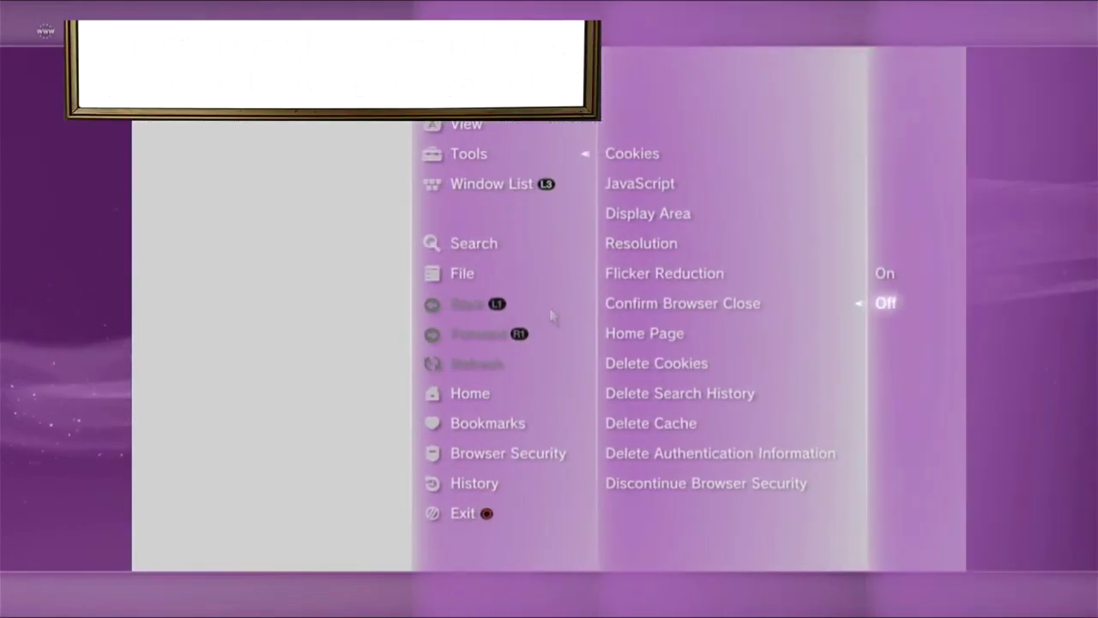
key(Return)
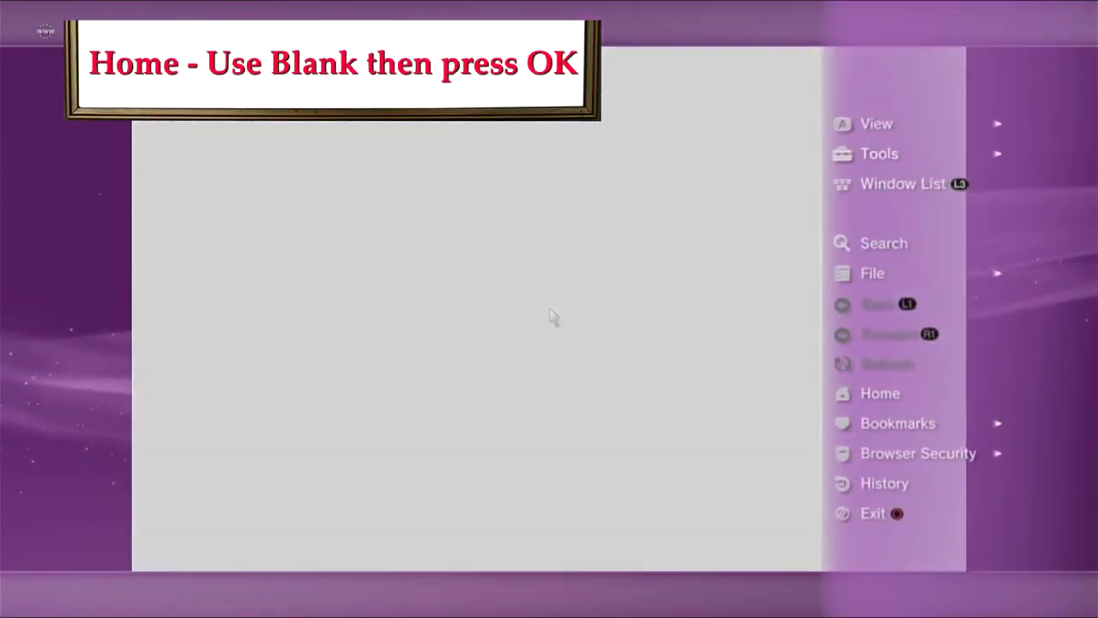
key(Right)
Set the home page to Blank and delete cookies and search history.
key(Down)
key(Down)
key(Down)
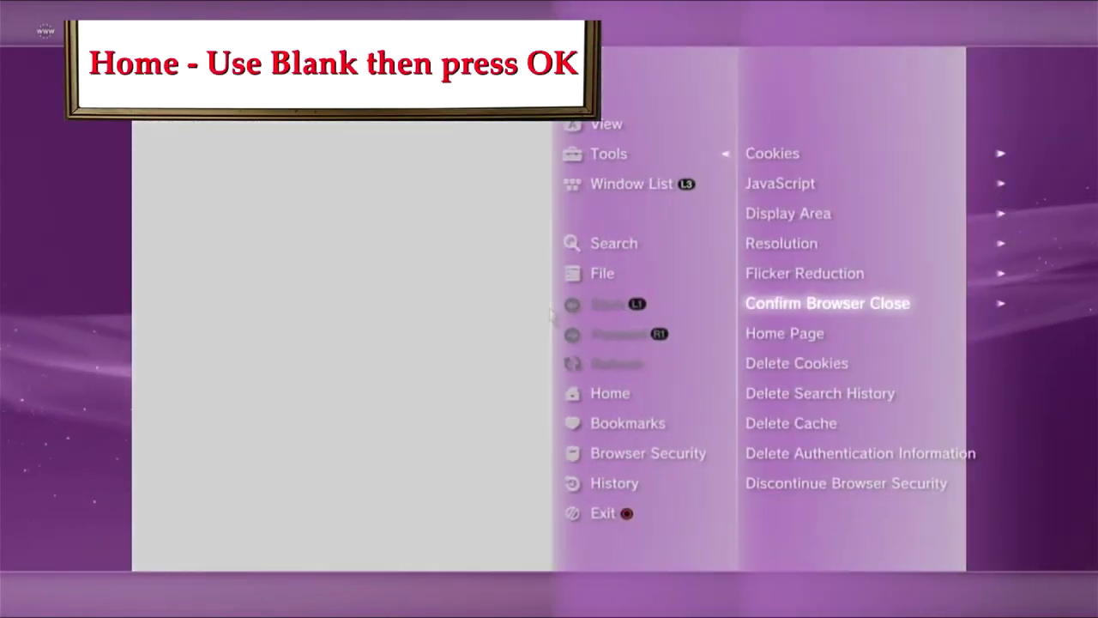
key(Down)
key(Return)
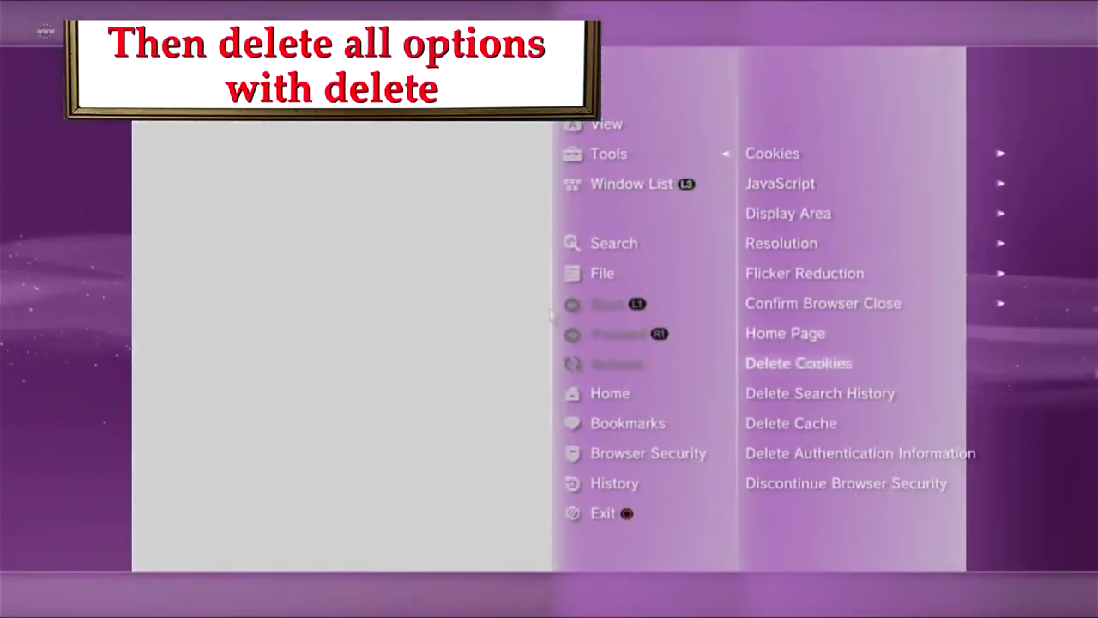
key(Down)
key(Return)
key(Return)
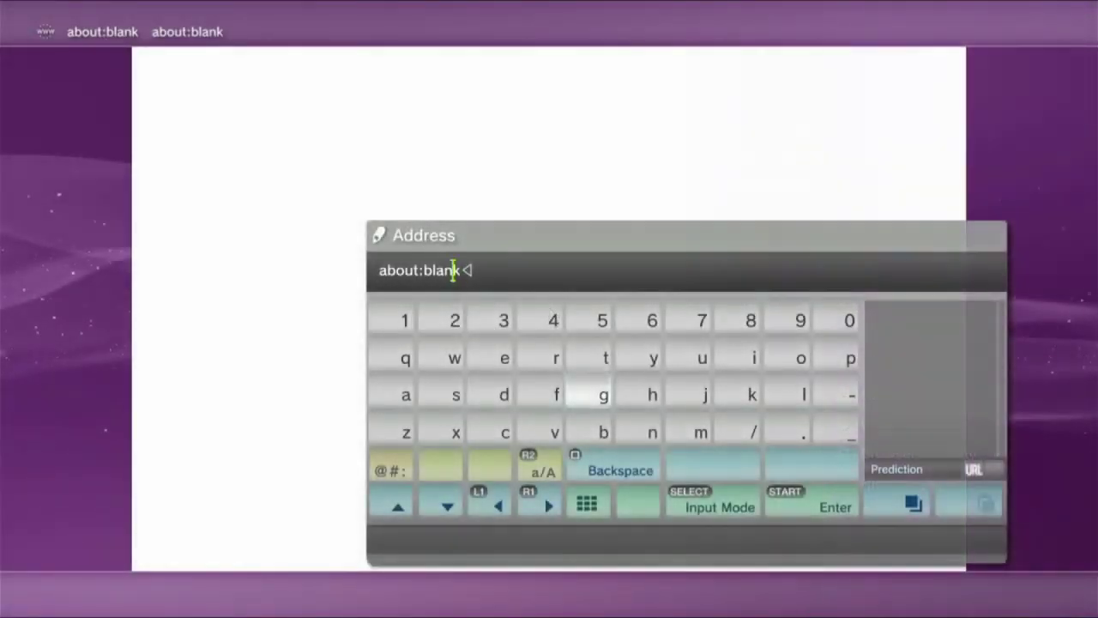
Replace the address with nikolaevich23.github.io and load the HEN host page.
key(BackSpace)
text(n)
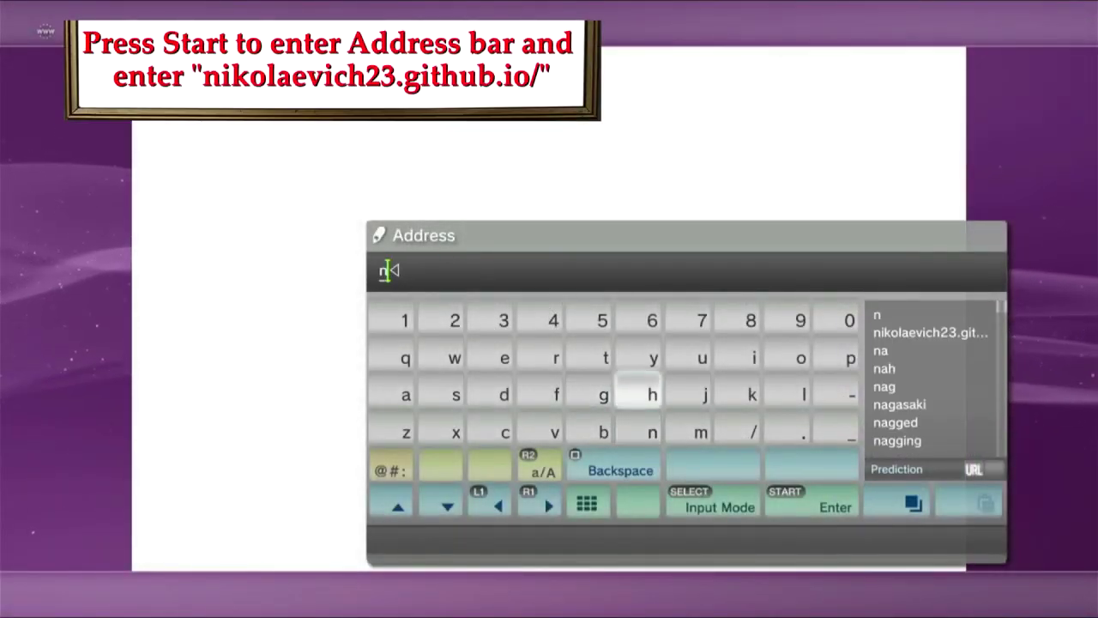
key(Return)
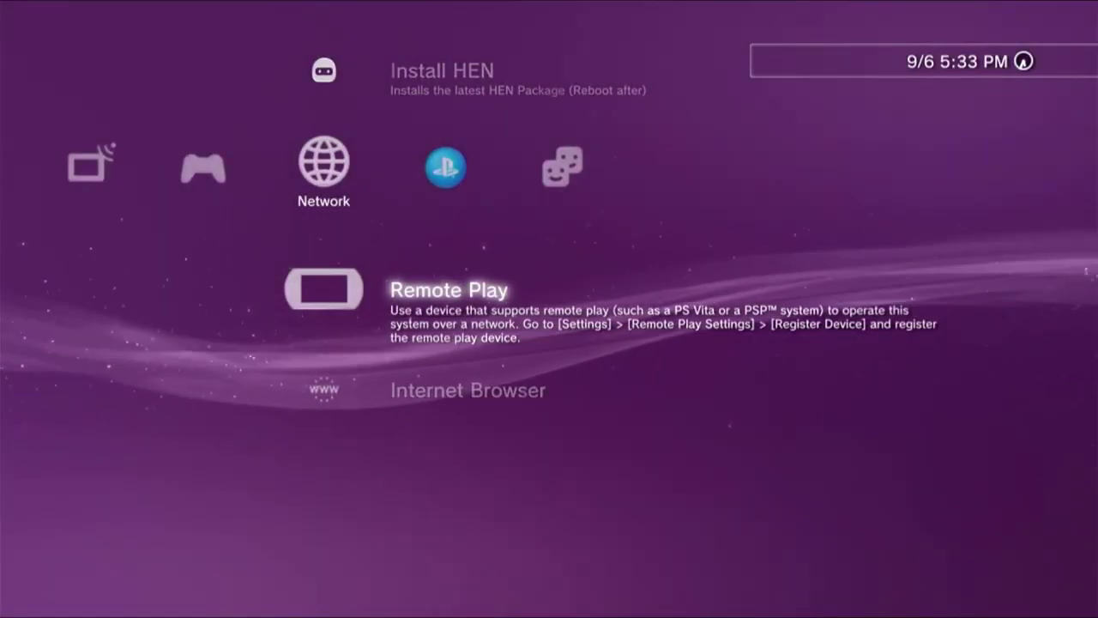
Run the Install HEN entry so PS3HEN 3.12 gets installed and enabled.
key(Return)
key(Return)
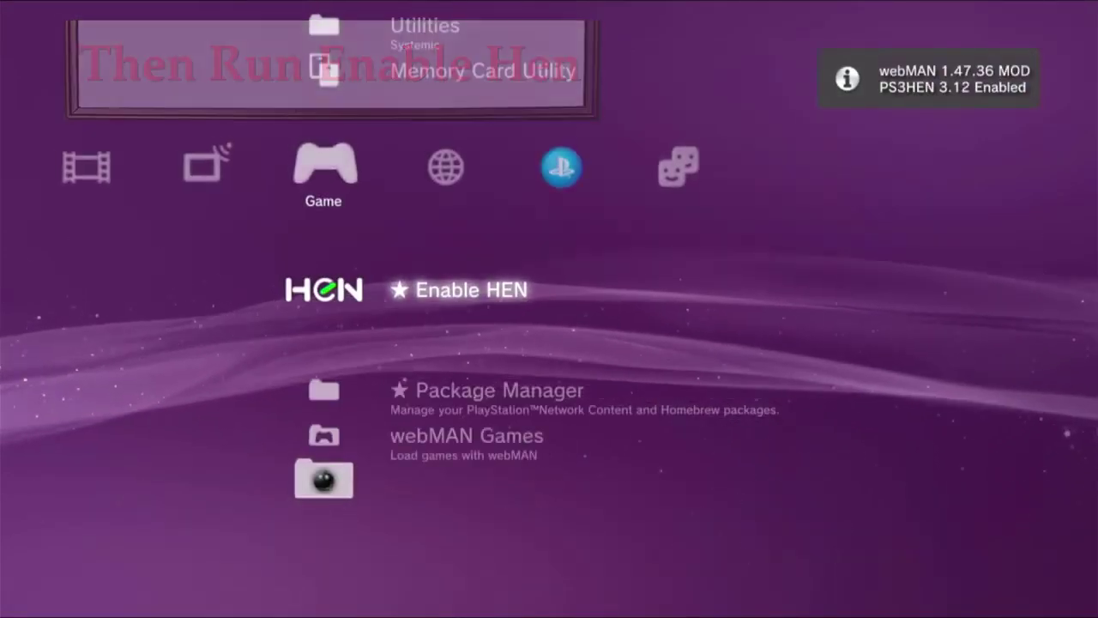
Open Package Manager's Install Package Files menu.
key(Down)
key(Down)
key(Up)
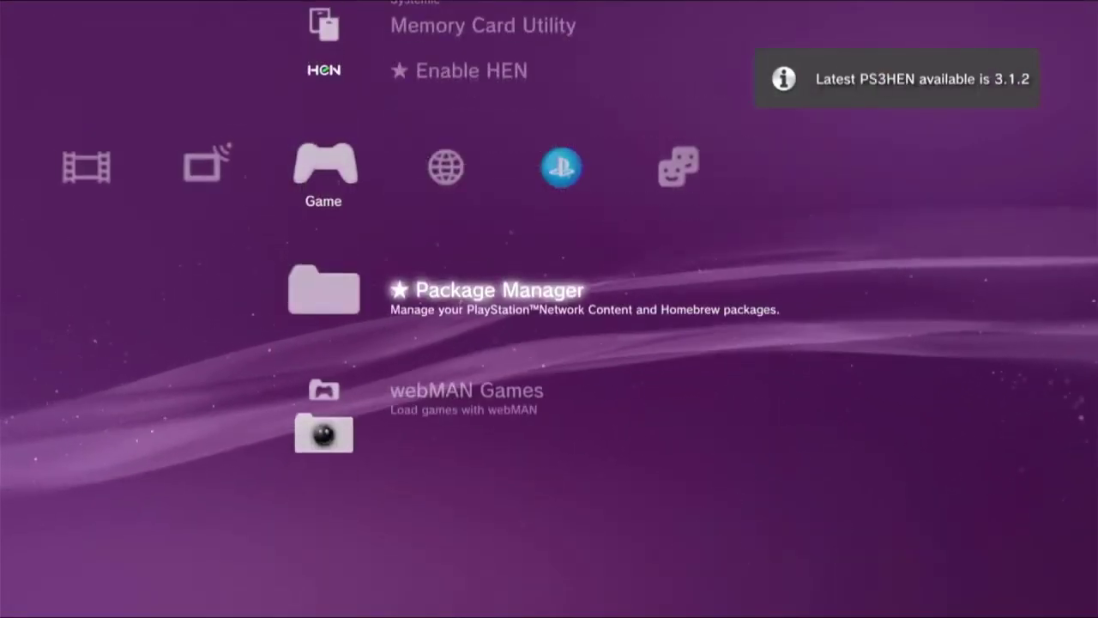
key(Return)
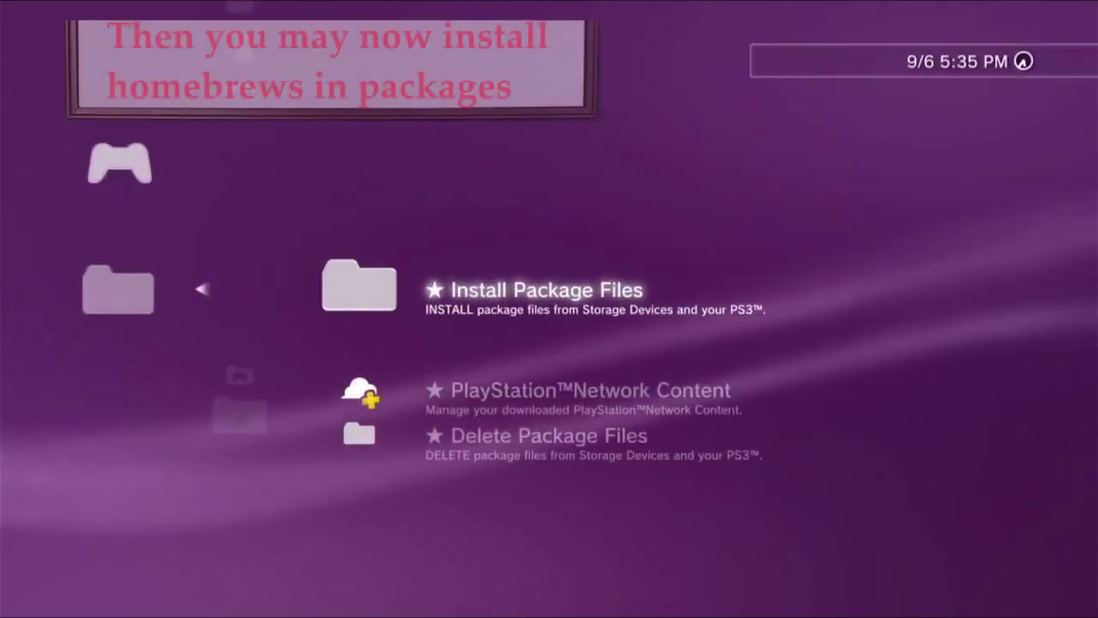
key(Down)
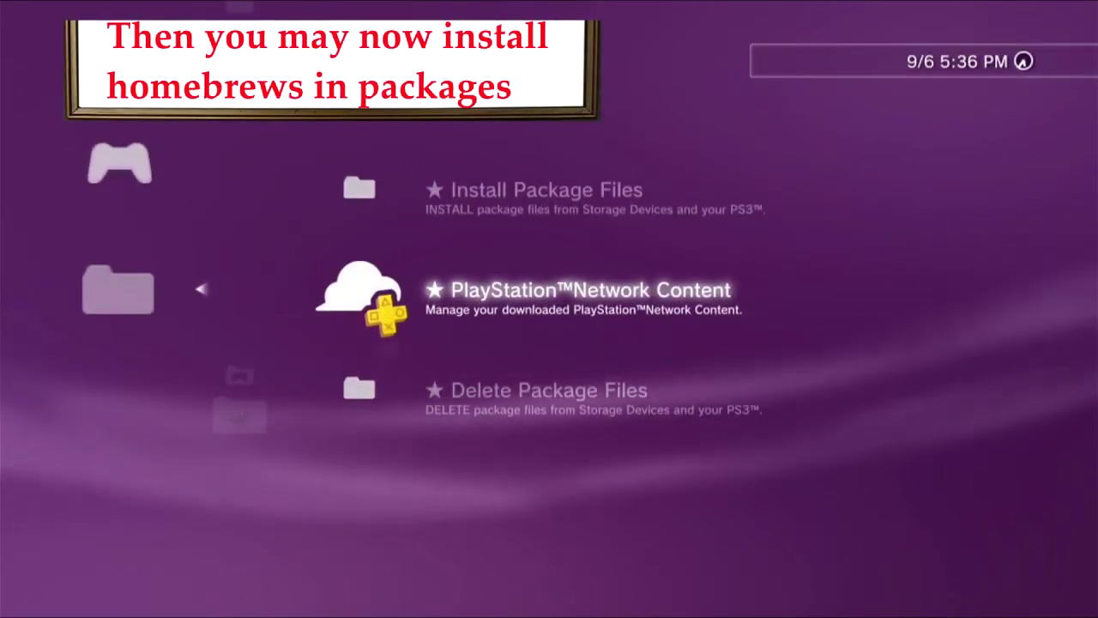
key(Up)
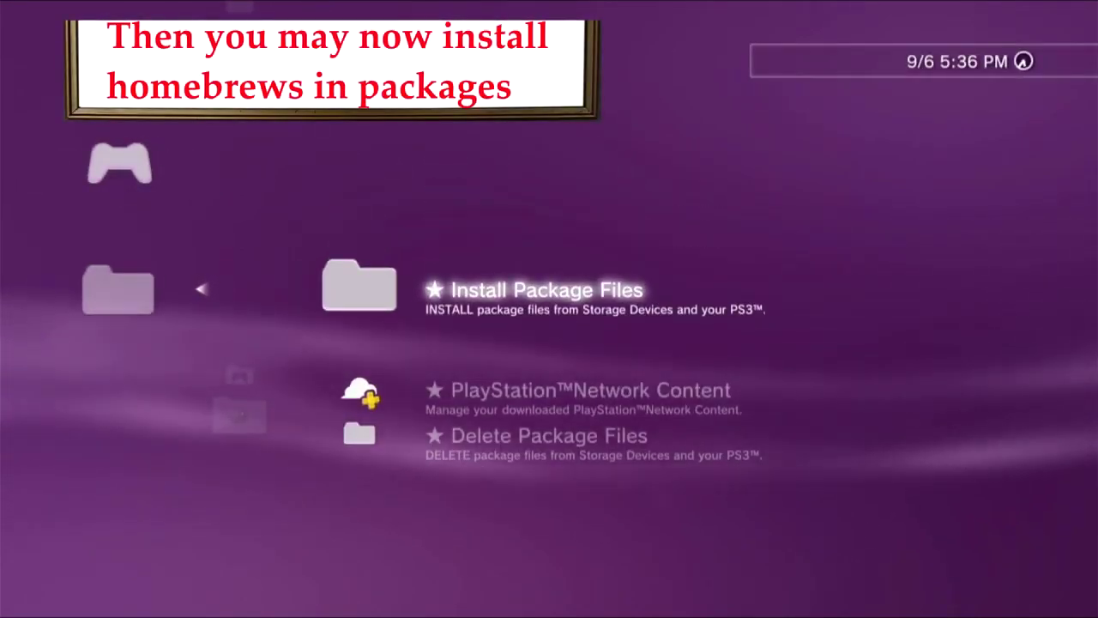
key(Return)
Install the multiMAN 04.85.01 BASE package from the Standard list and dismiss the completion screen.
key(Down)
key(Down)
key(Down)
key(Return)
key(Down)
key(Down)
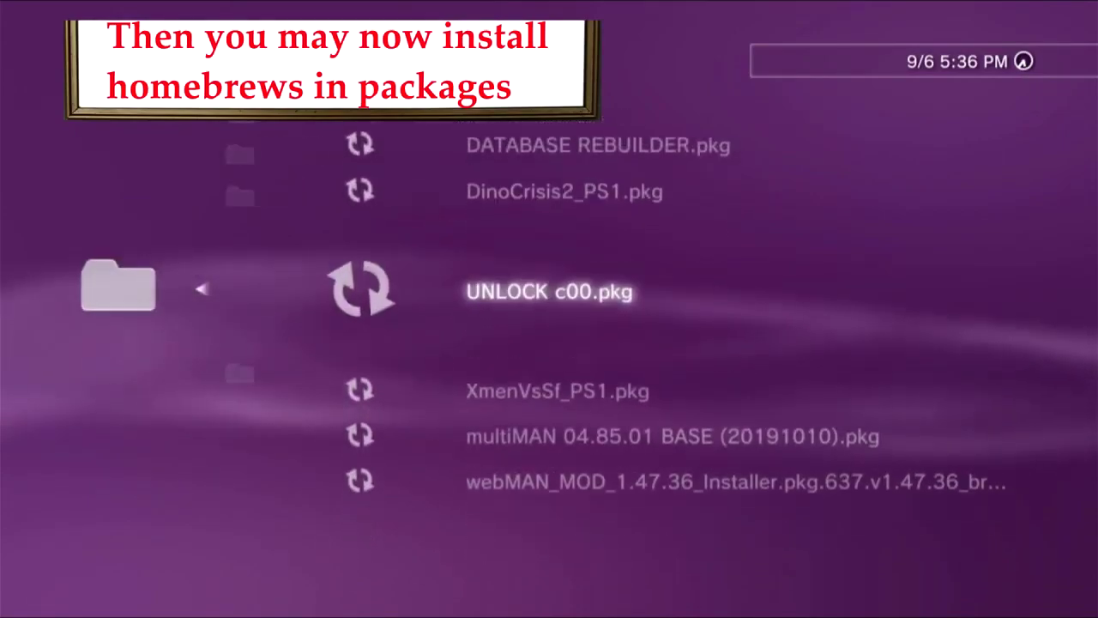
key(Down)
key(Down)
key(Return)
key(Return)
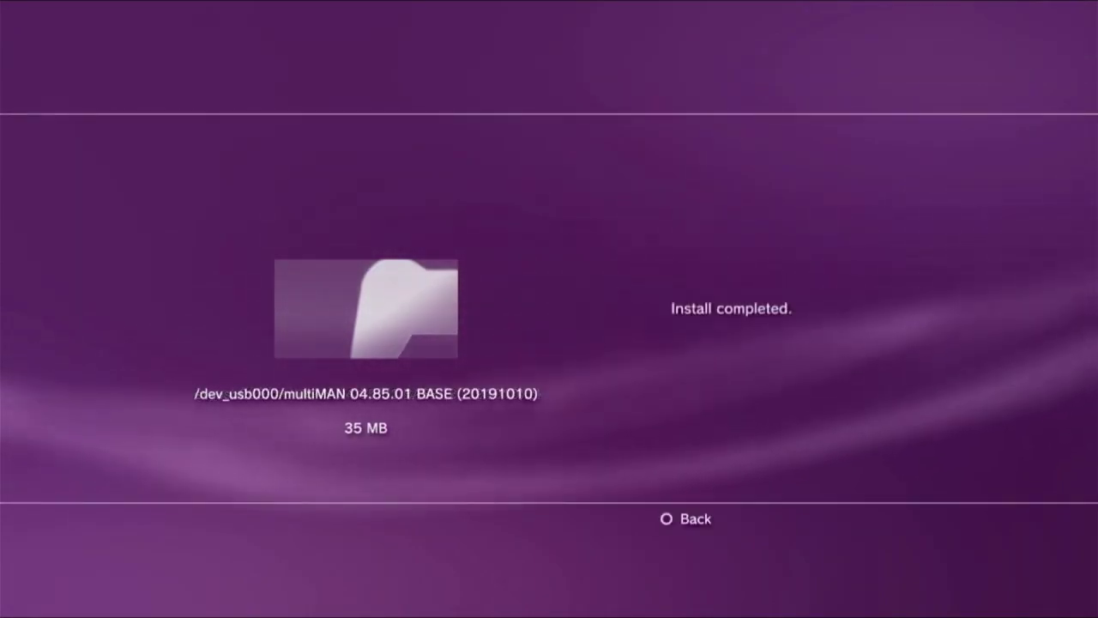
key(Escape)
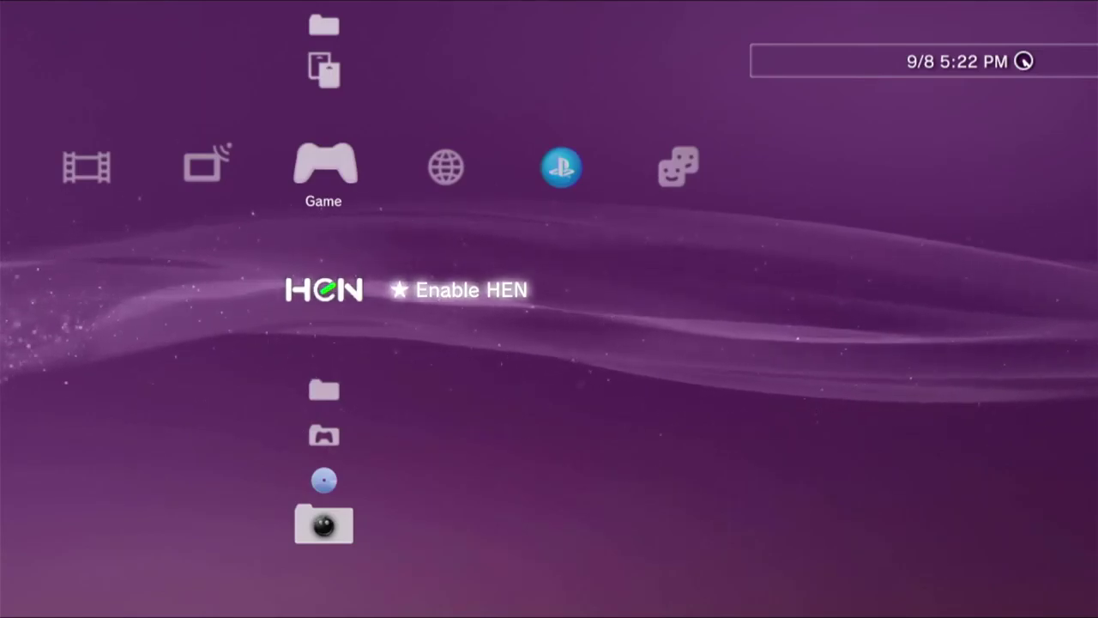
key(Down)
key(Down)
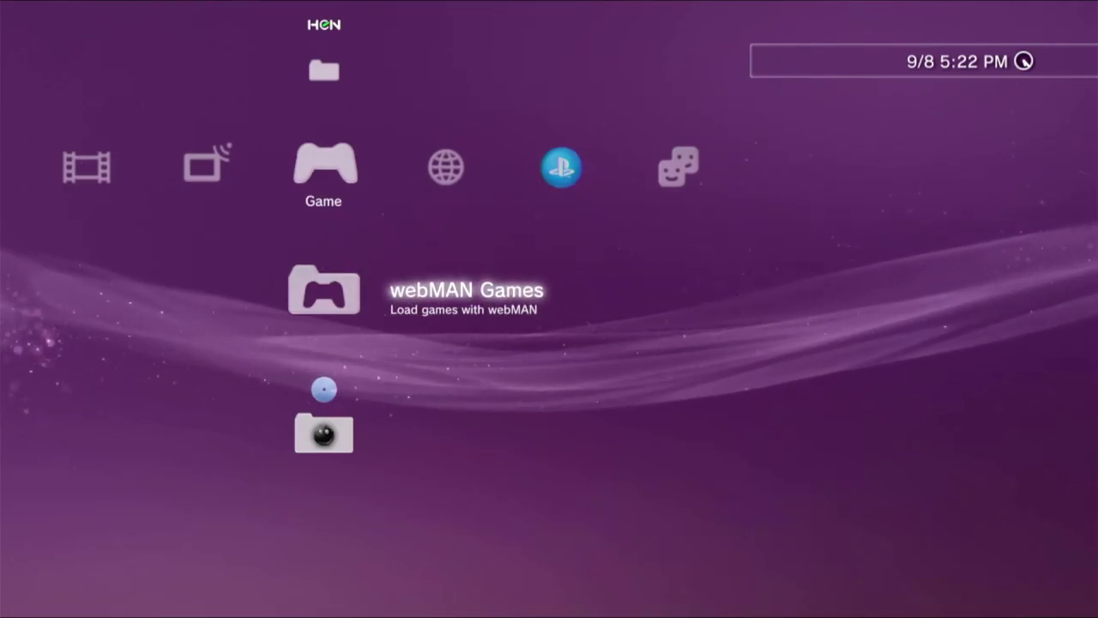
Open webMAN Games' PS3 webMAN [Setup] page and expand the webMAN MOD Setup options.
key(Return)
key(Return)
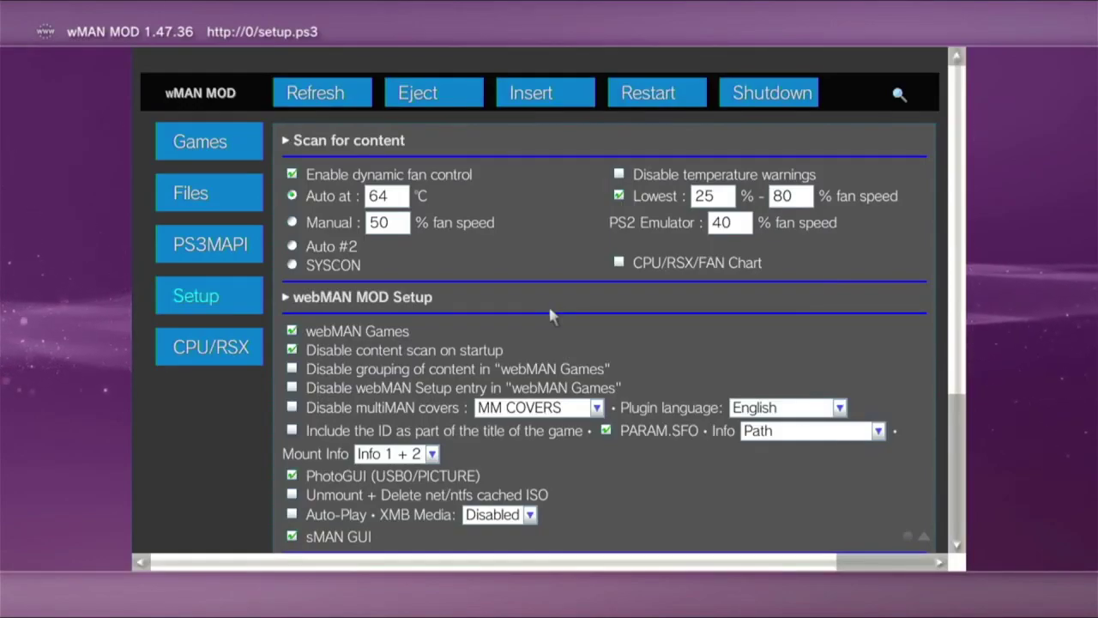
click(363, 301)
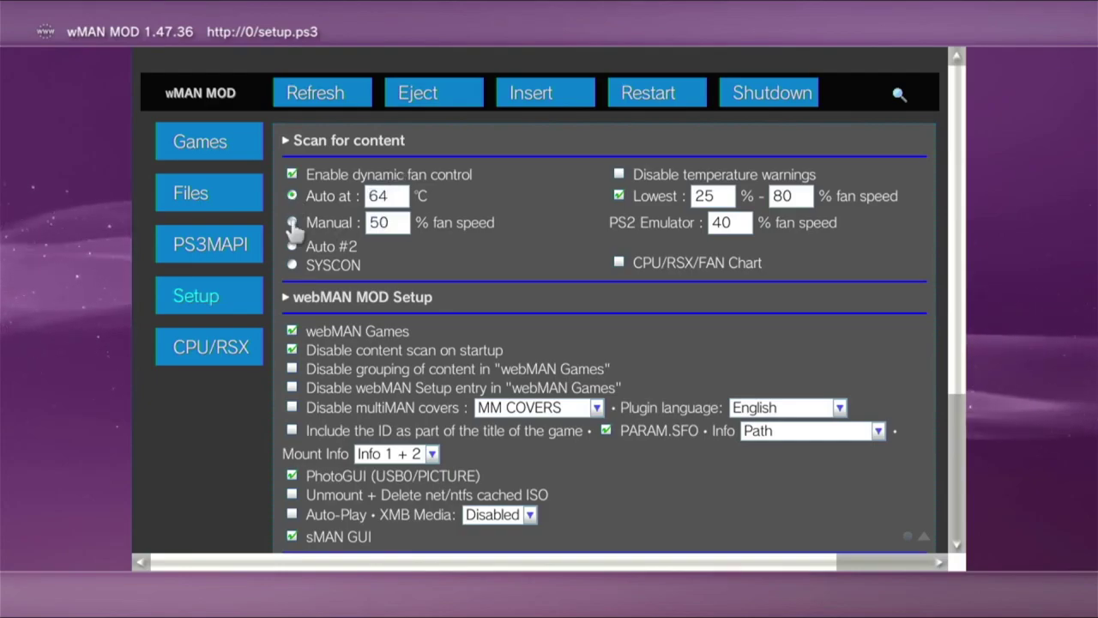
Save the webMAN settings with dynamic fan control at auto 64°C.
scroll(292, 228, down, 5)
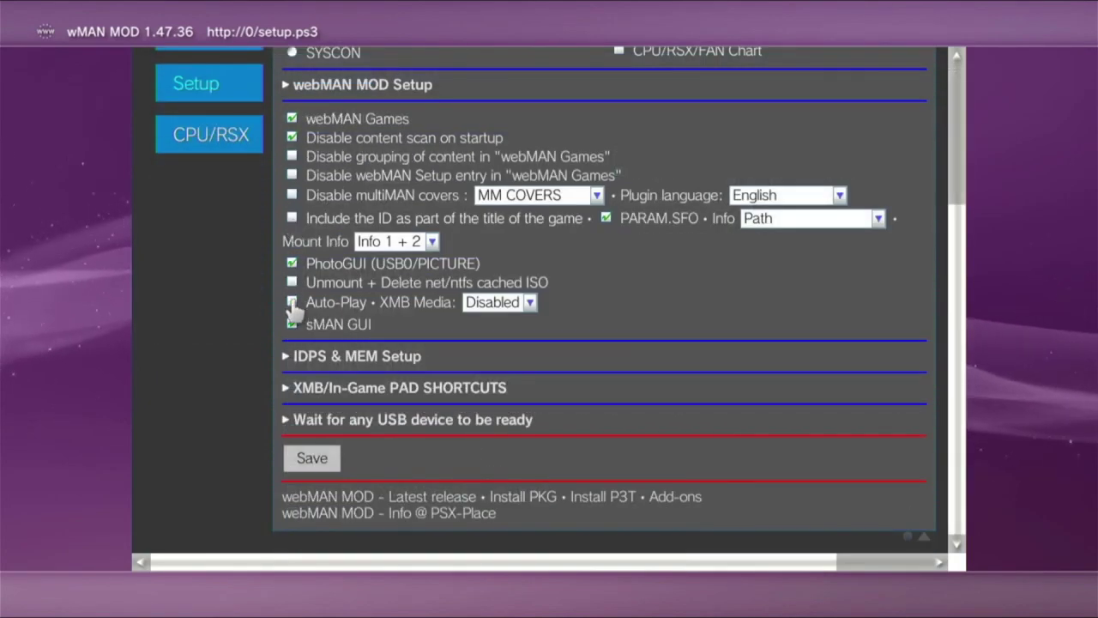
click(310, 459)
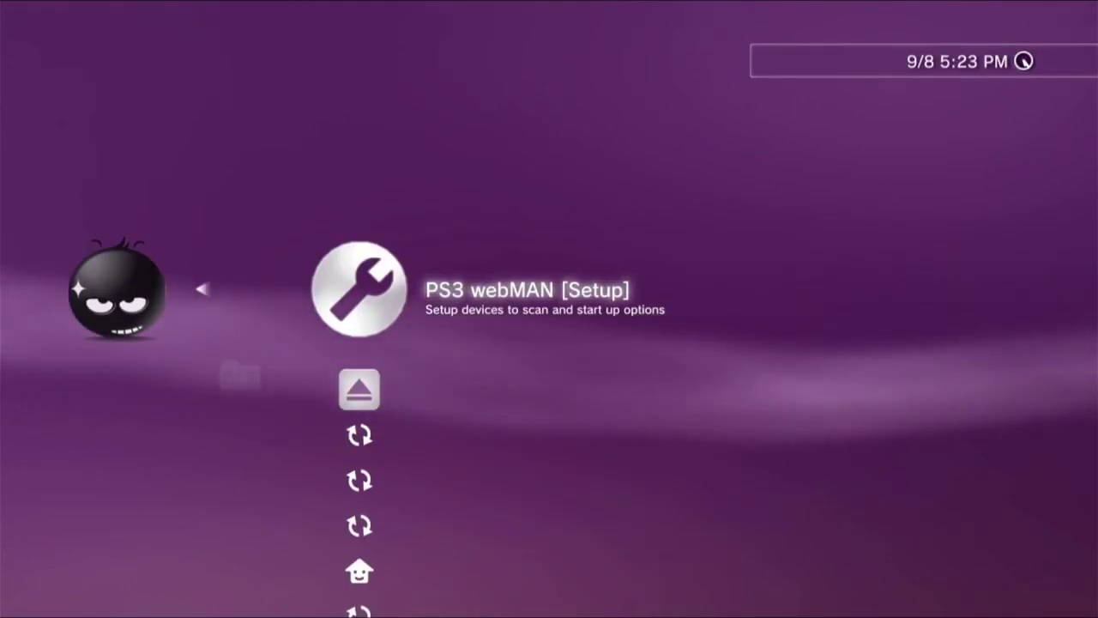
Leave webMAN setup and reach the PLAYSTATION®3 collection in webMAN Games.
key(Escape)
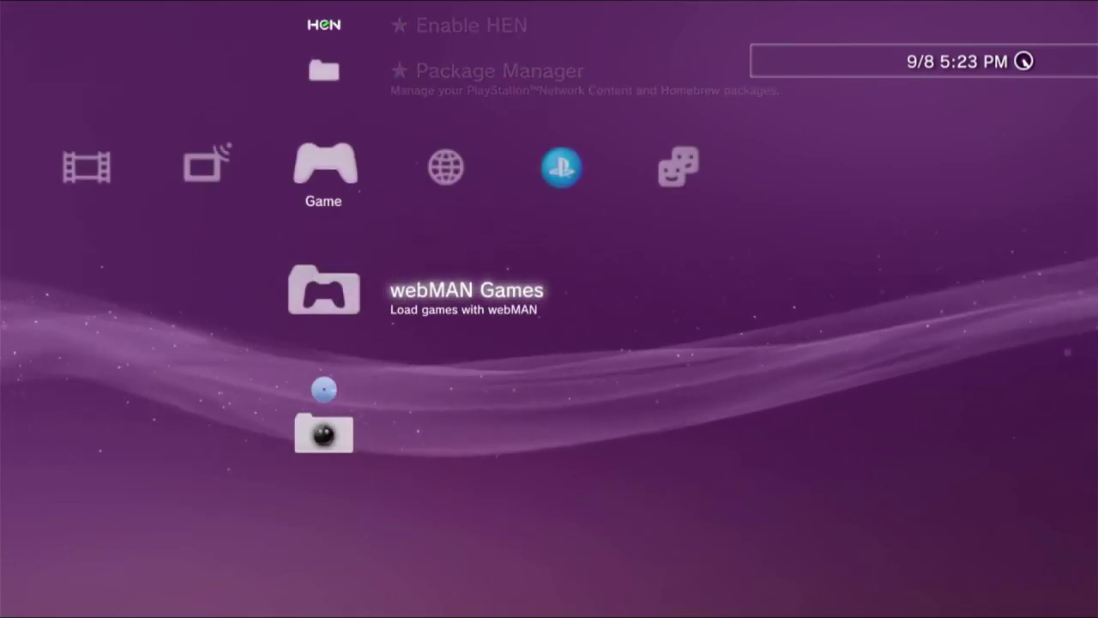
key(Down)
key(Down)
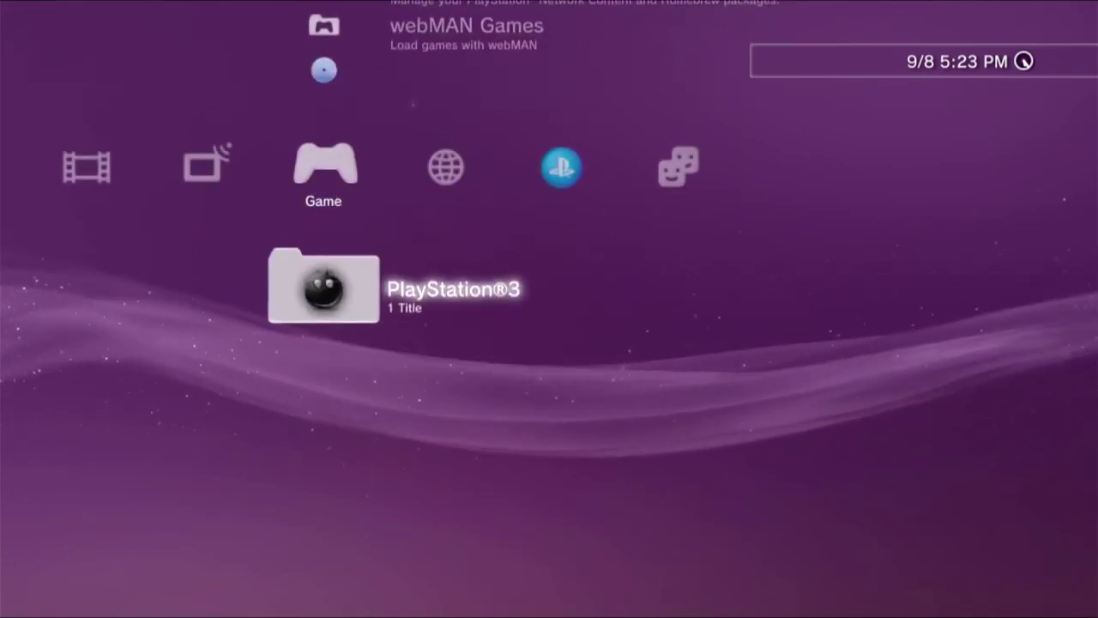
key(Return)
key(Escape)
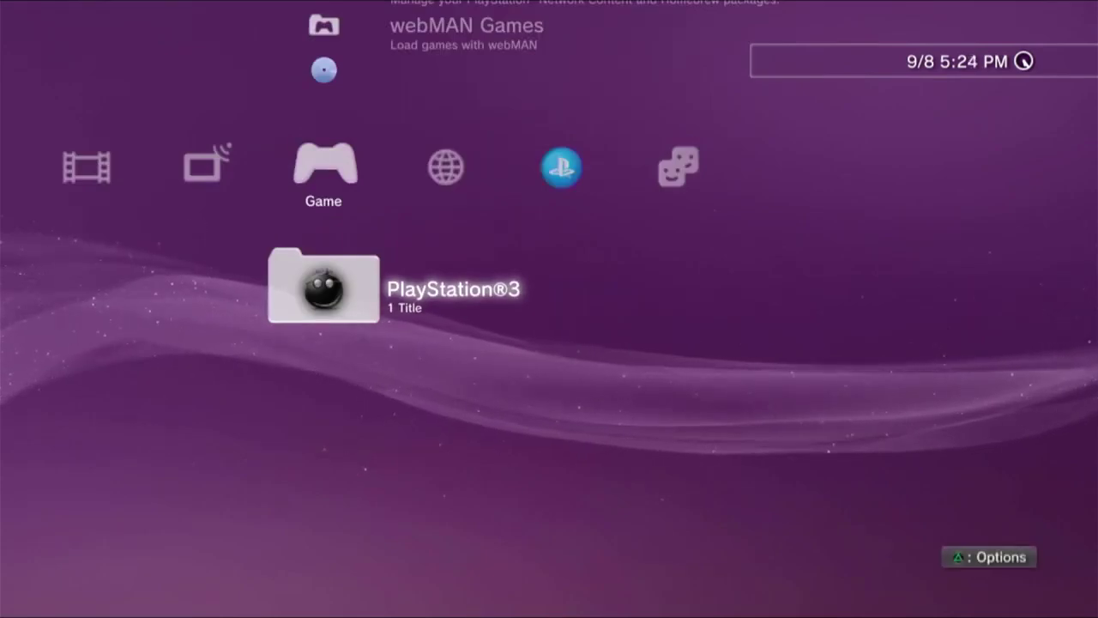
key(Up)
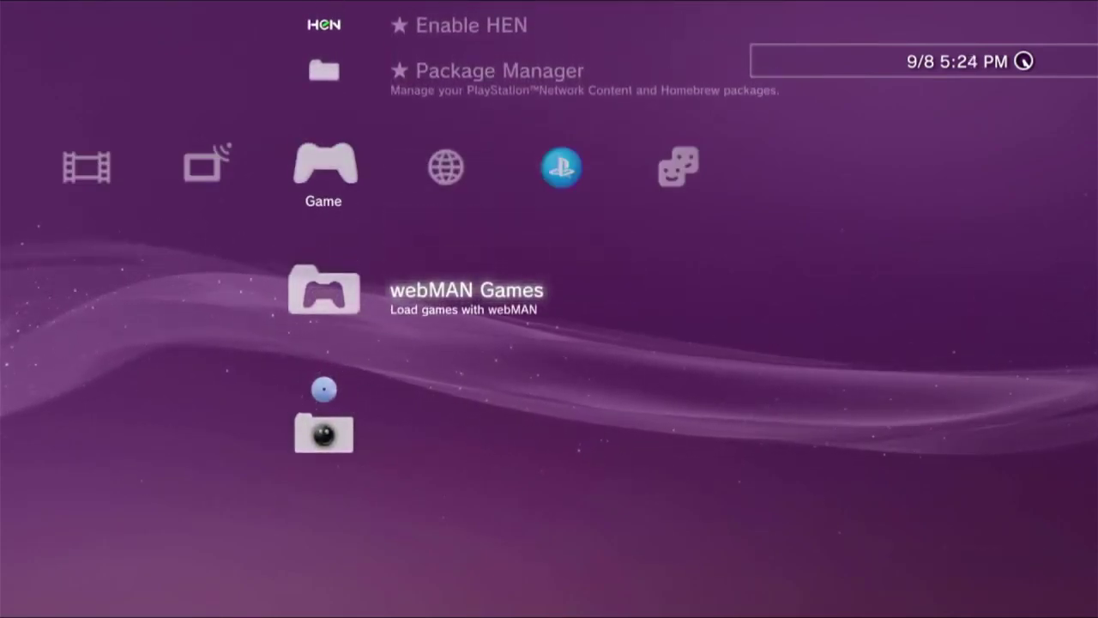
key(Return)
key(Down)
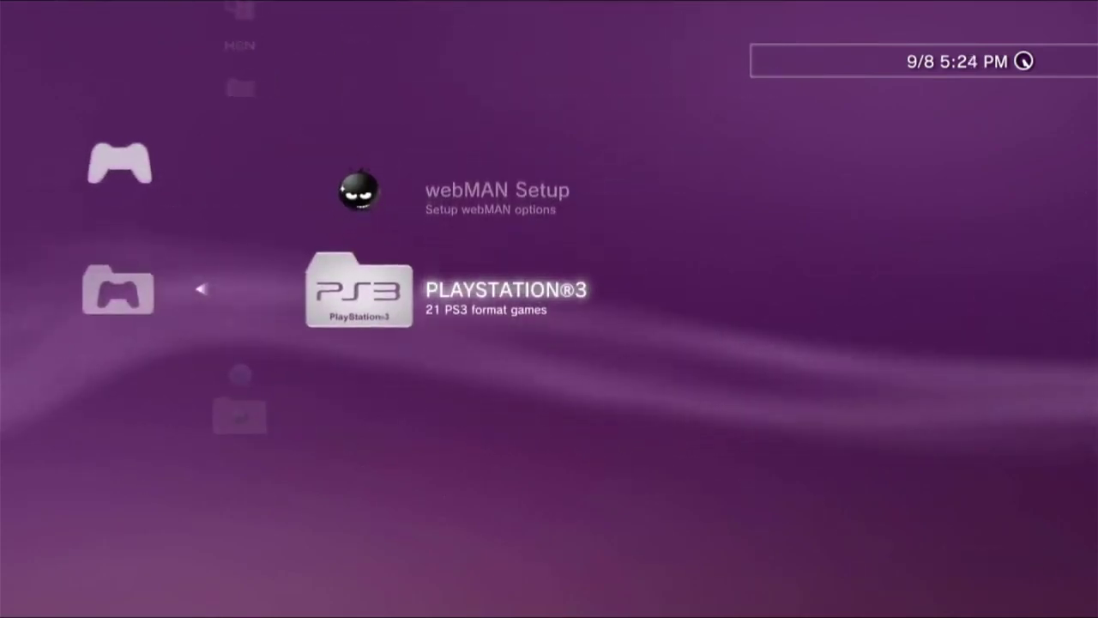
Mount and launch Fight Night Champion through webMAN.
key(Return)
key(Down)
key(Down)
key(Down)
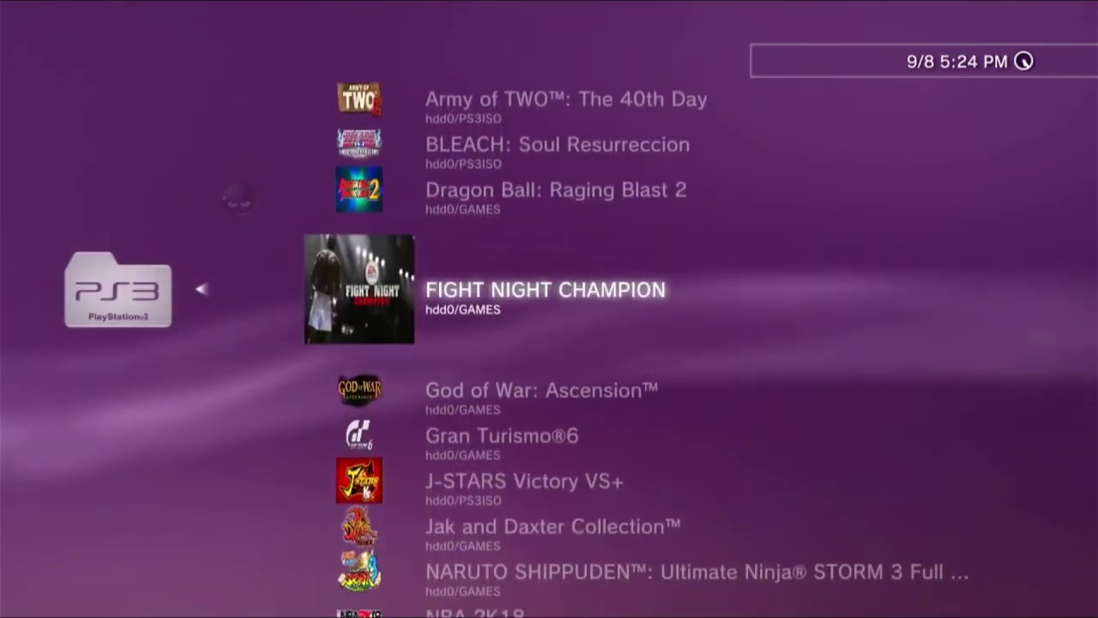
key(Return)
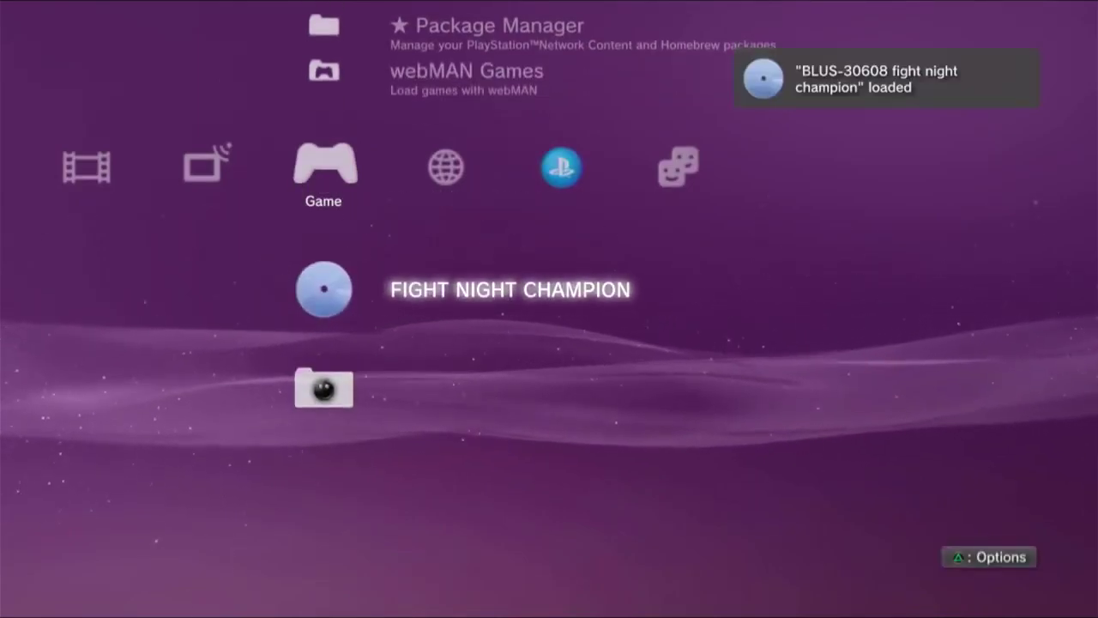
key(Return)
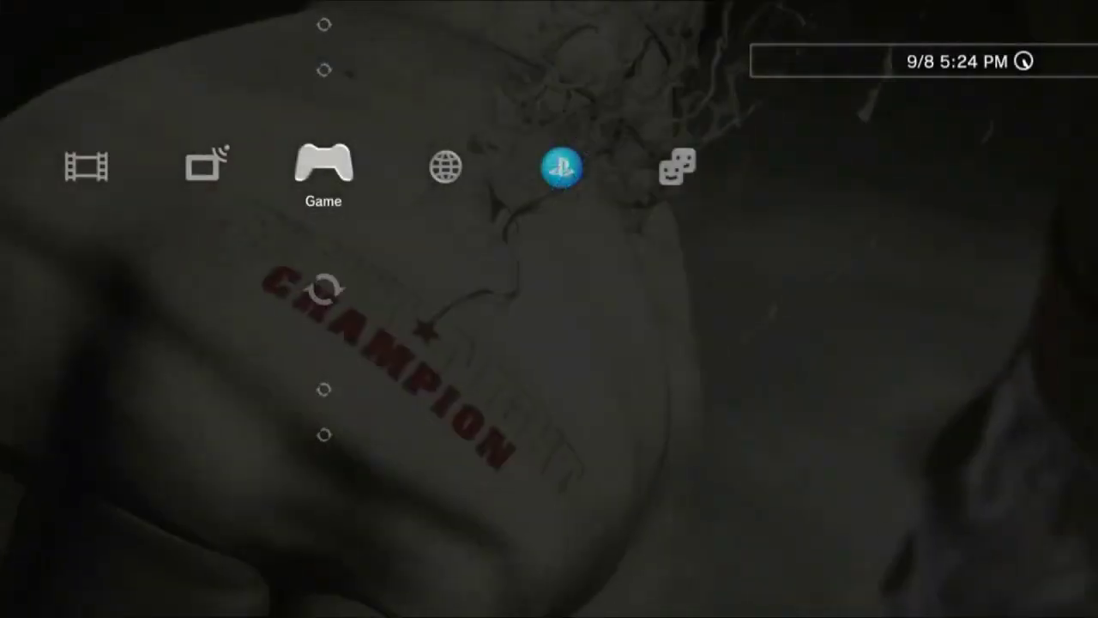
Open Video Output Settings under Settings > Display Settings.
key(Left)
key(Left)
key(Left)
key(Left)
key(Left)
key(Right)
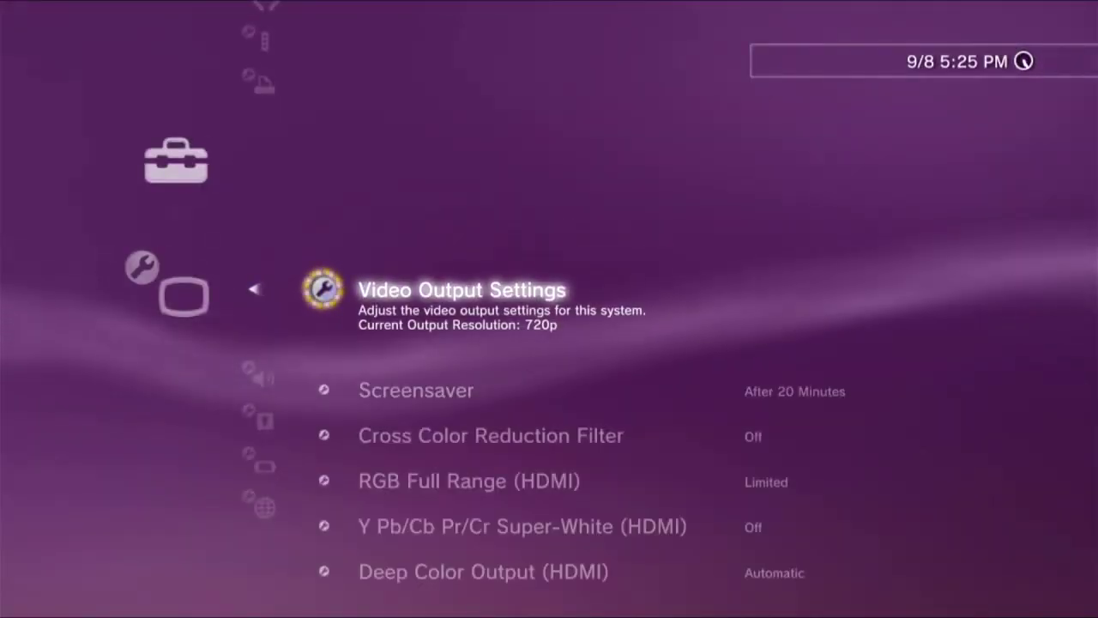
key(Return)
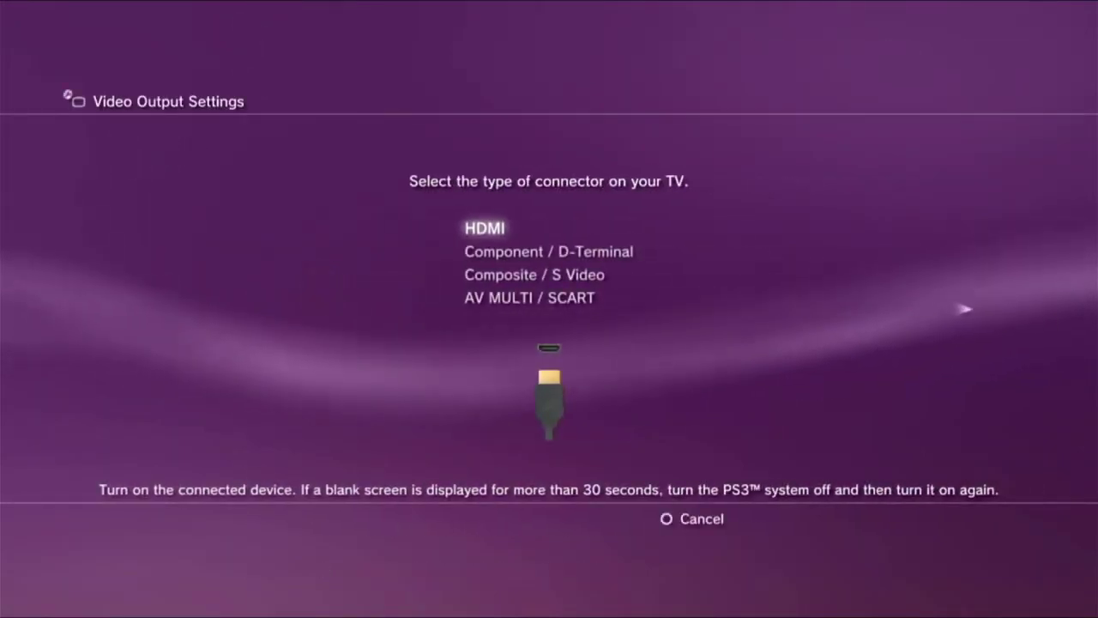
Pick HDMI, back out of the resolution list, and cancel video output setup unchanged.
key(Return)
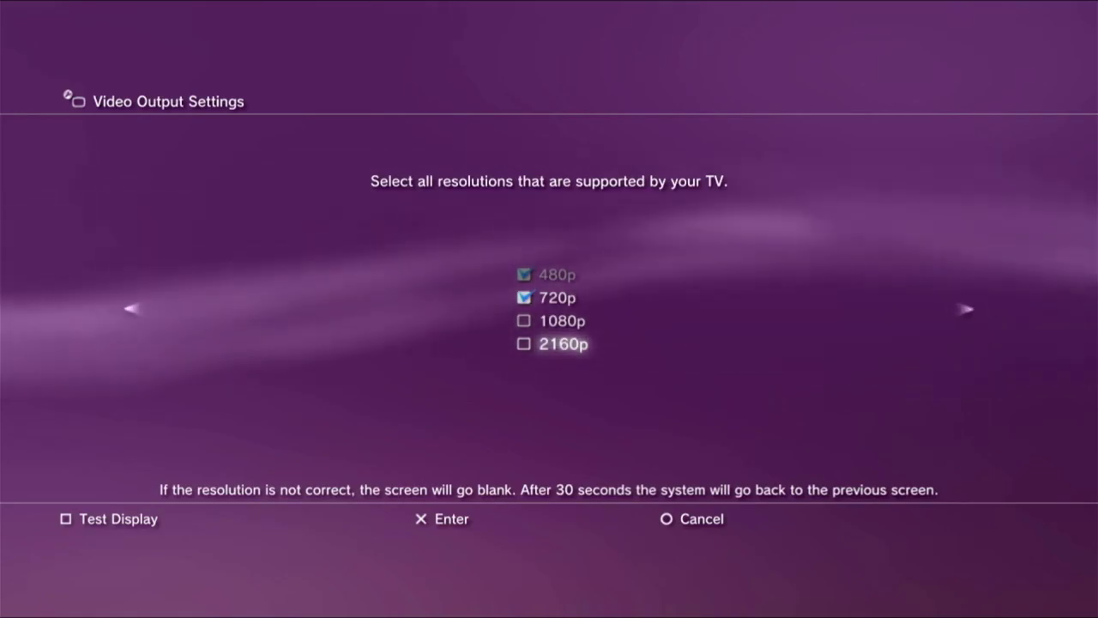
key(Escape)
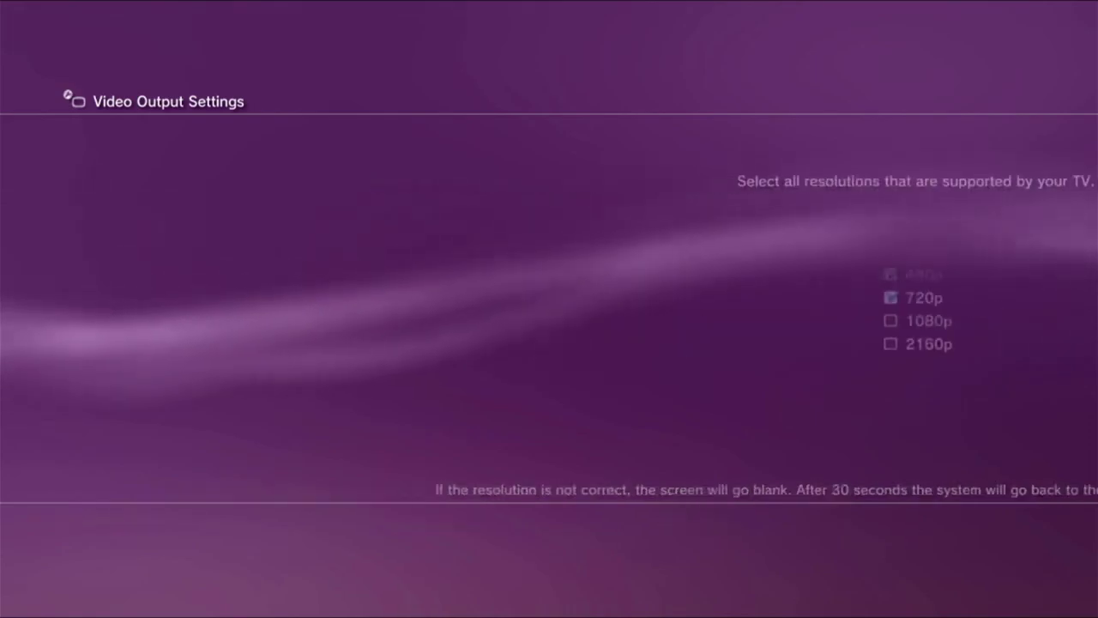
key(Return)
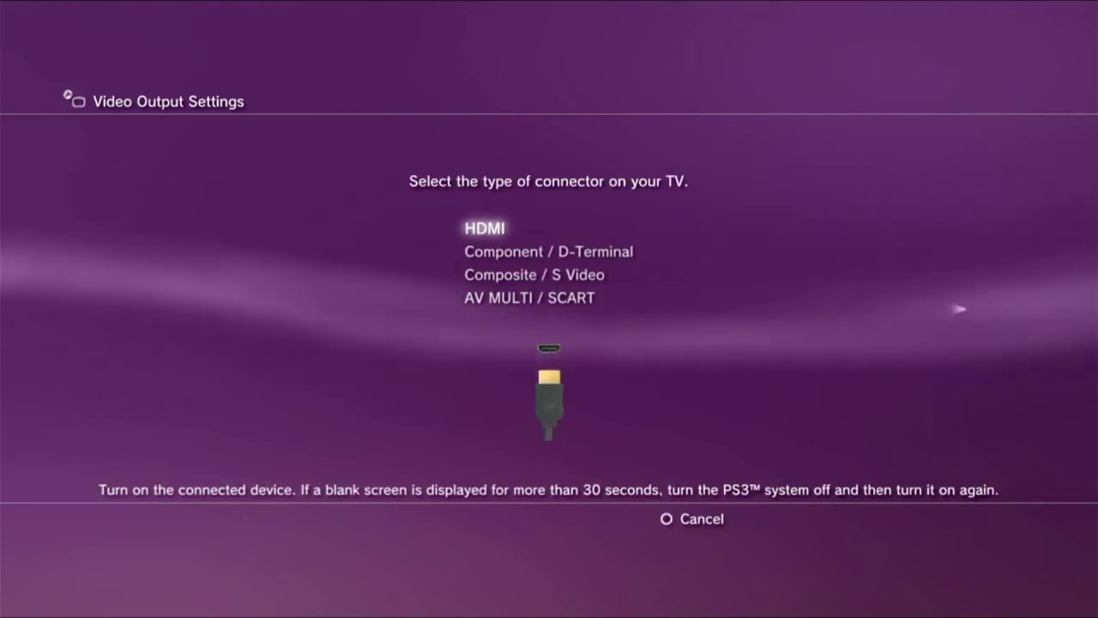
key(Escape)
key(Left)
key(Return)
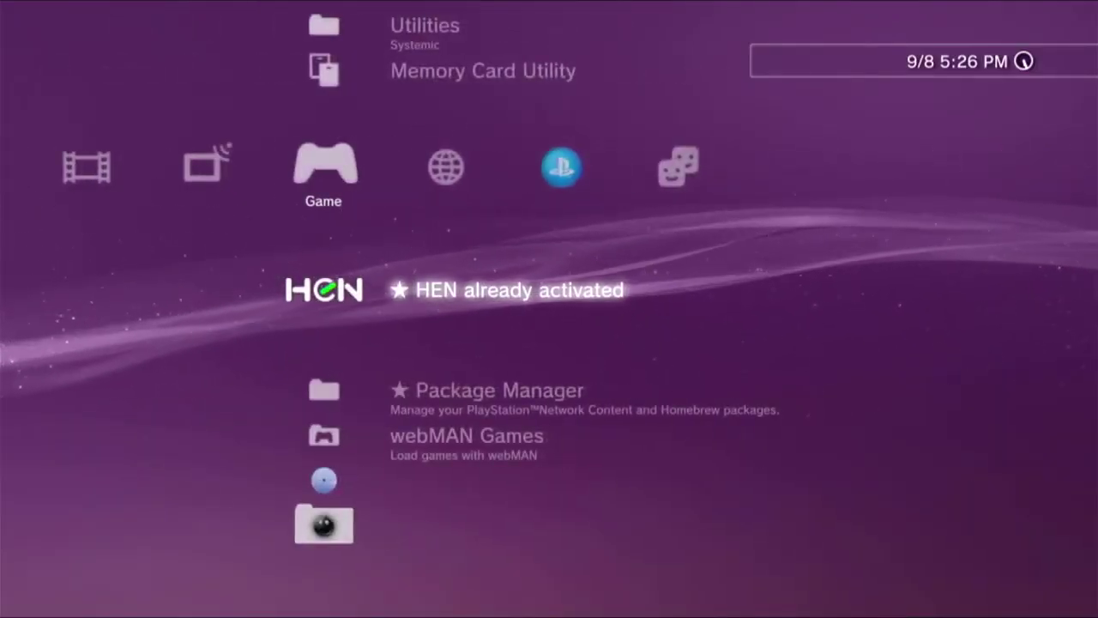
key(Down)
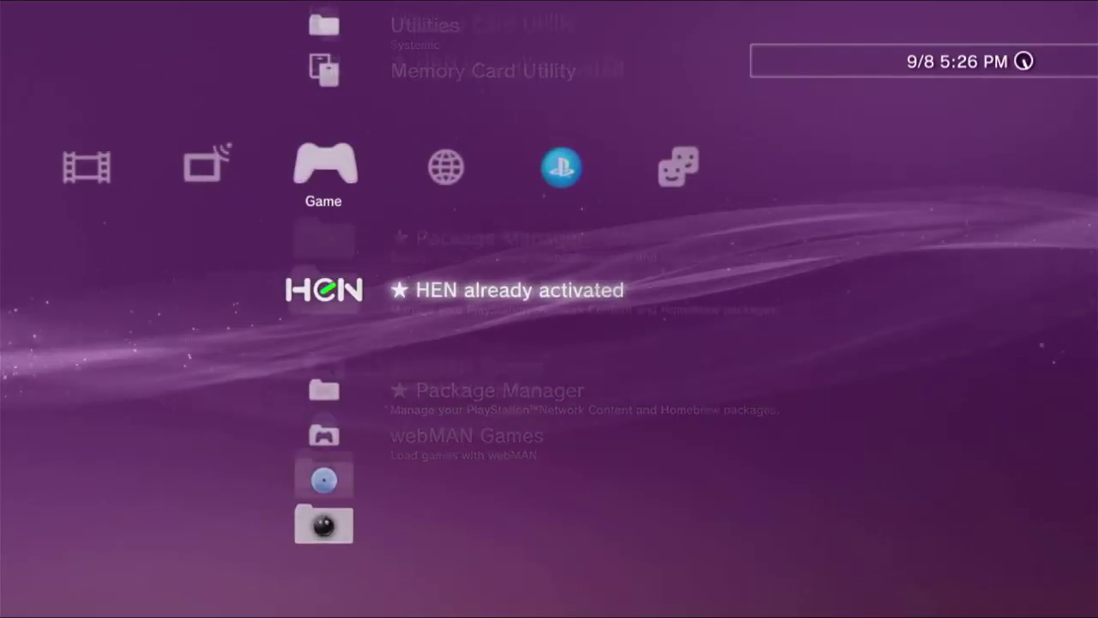
key(Down)
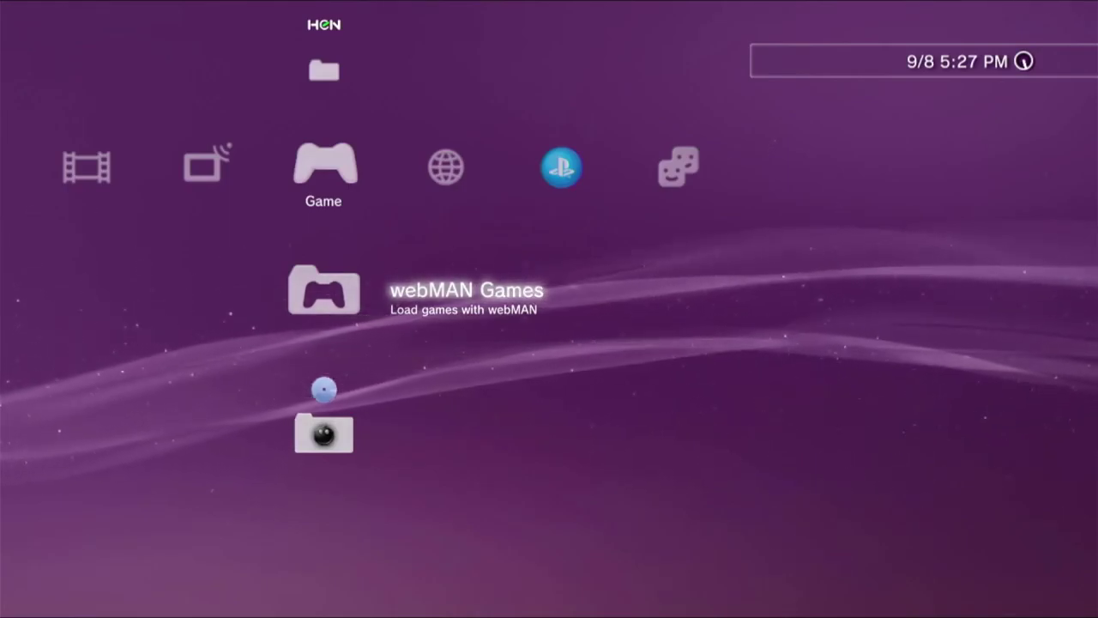
key(Down)
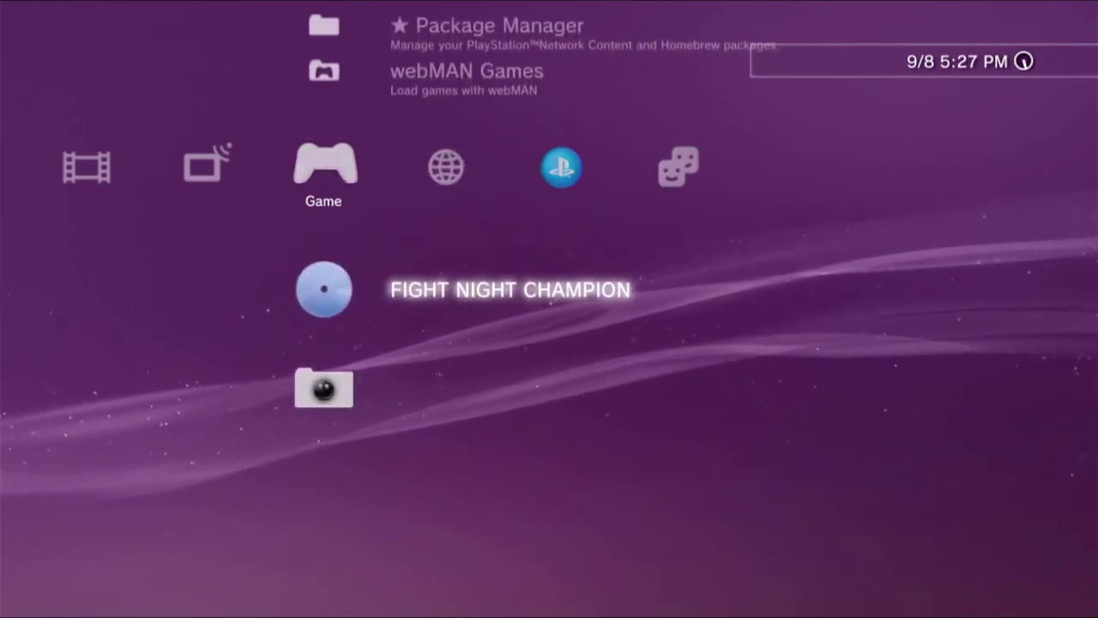
key(Up)
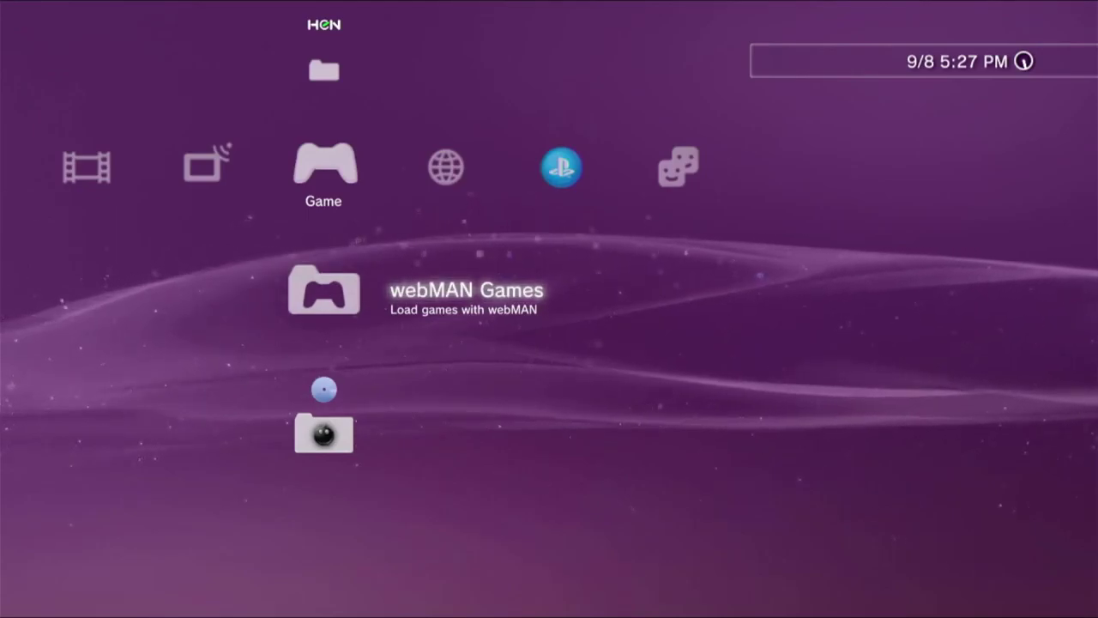
key(Return)
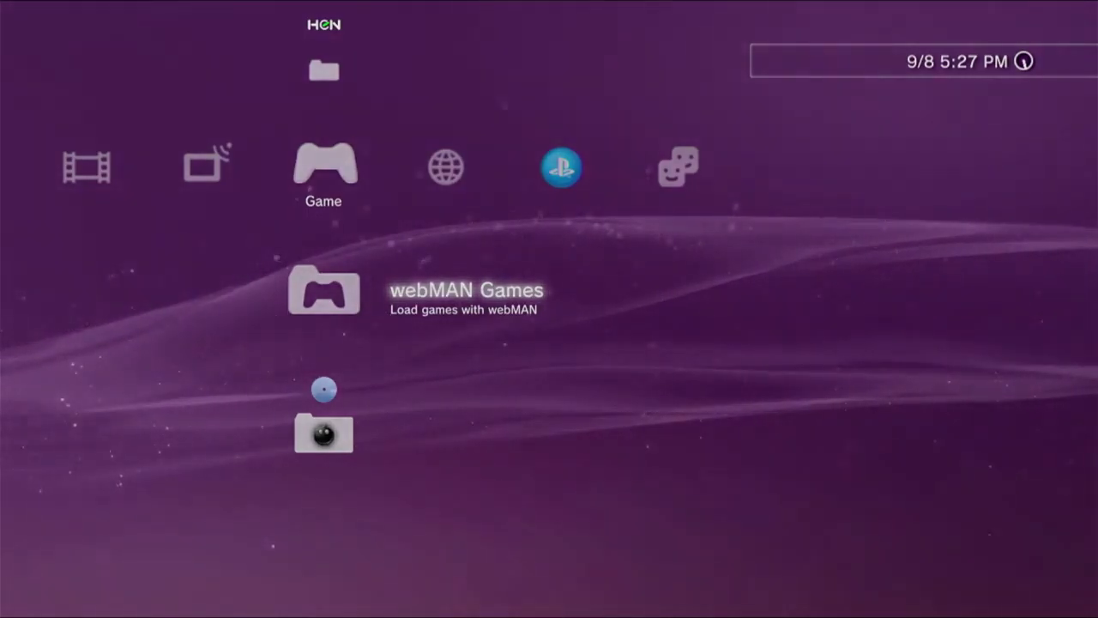